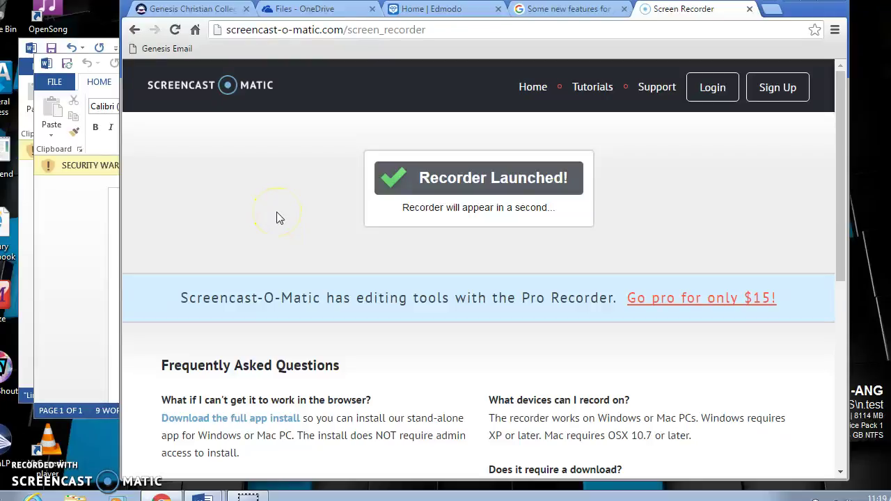
Step: Switch to the Edmodo home feed, maximise the browser, and bring up the Office Online panel
click(450, 9)
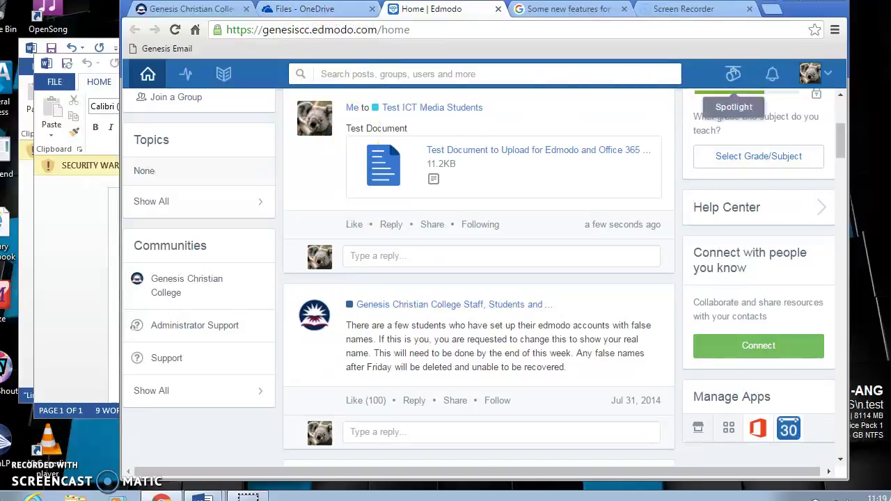
key(super+Up)
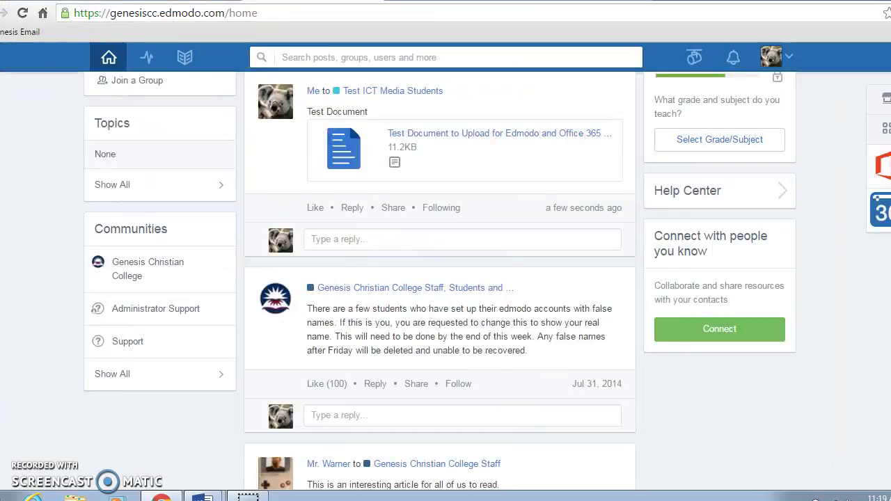
key(super+Down)
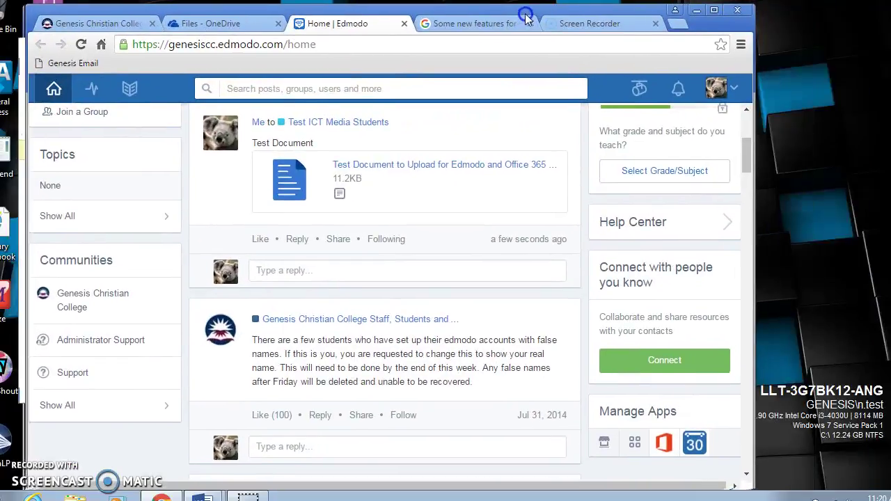
key(super+Up)
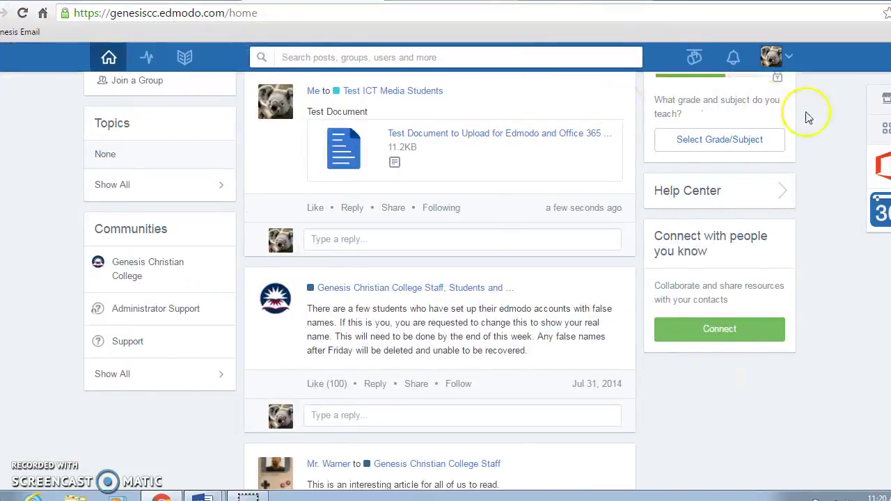
click(881, 172)
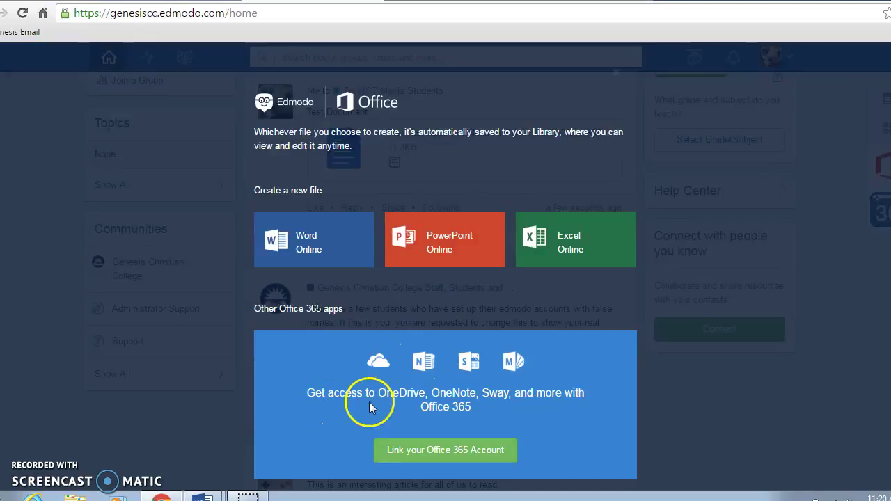
Step: Choose 'Link your Office 365 Account' and proceed to Microsoft's Edmodo permission request page
click(444, 450)
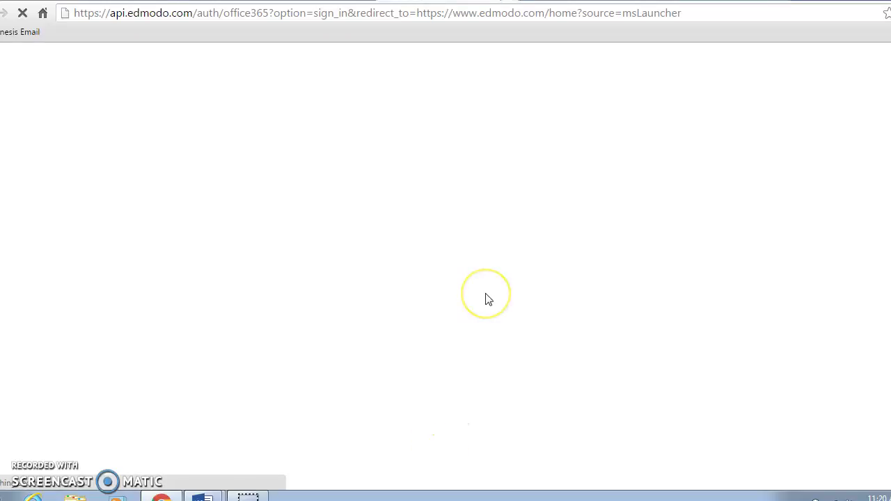
click(443, 282)
click(249, 210)
click(322, 134)
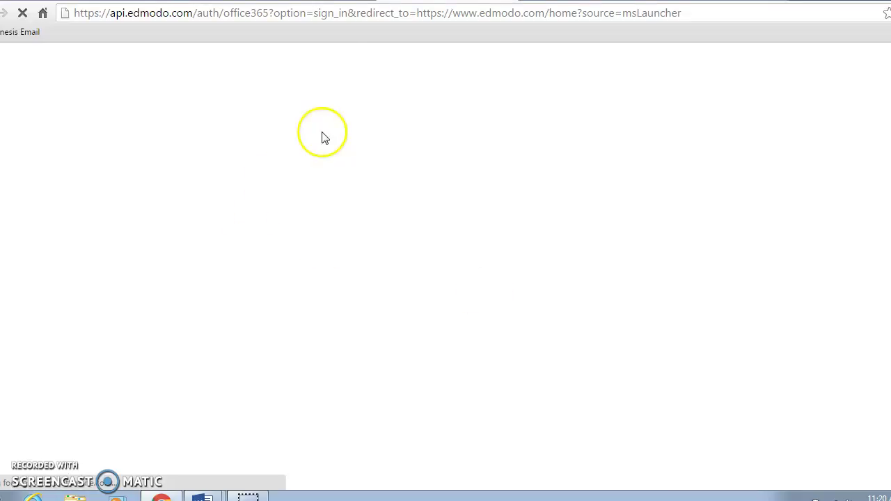
click(319, 117)
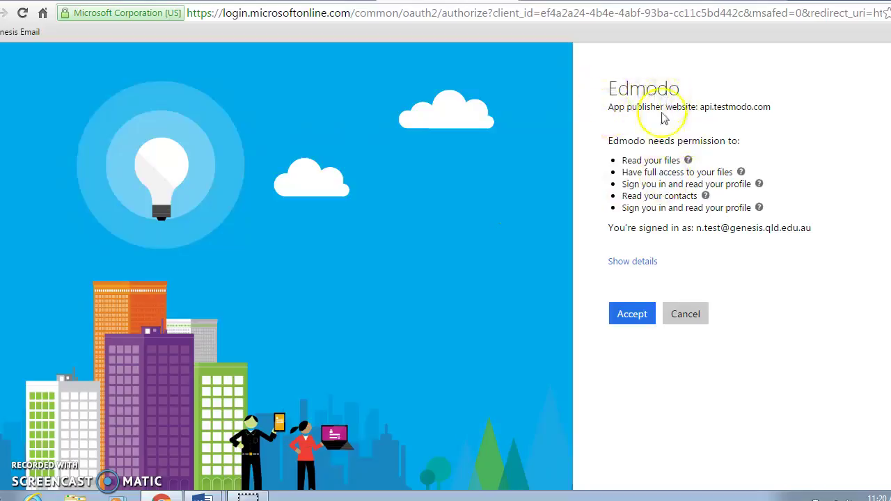
Step: Accept Microsoft's permission request so Edmodo is authorised for Office 365
click(629, 313)
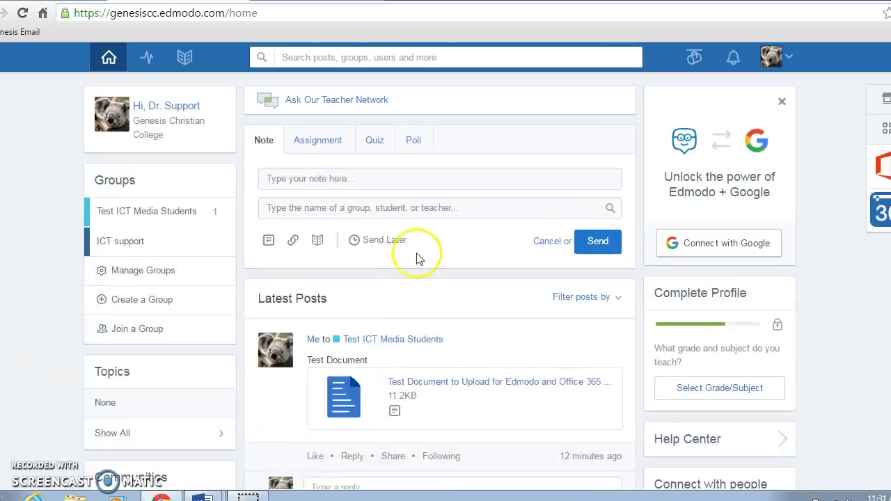
Step: Create a new Word Online file named 'Edmodo Test Word' from the Office Online panel
click(876, 176)
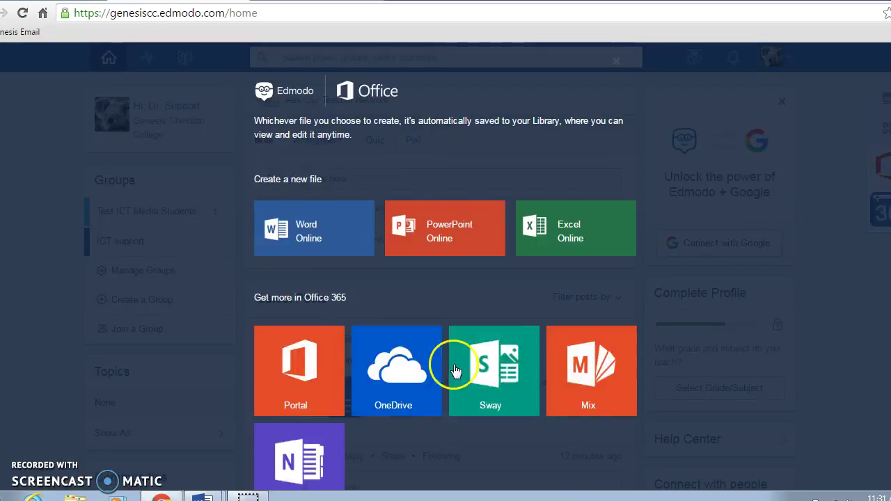
click(291, 234)
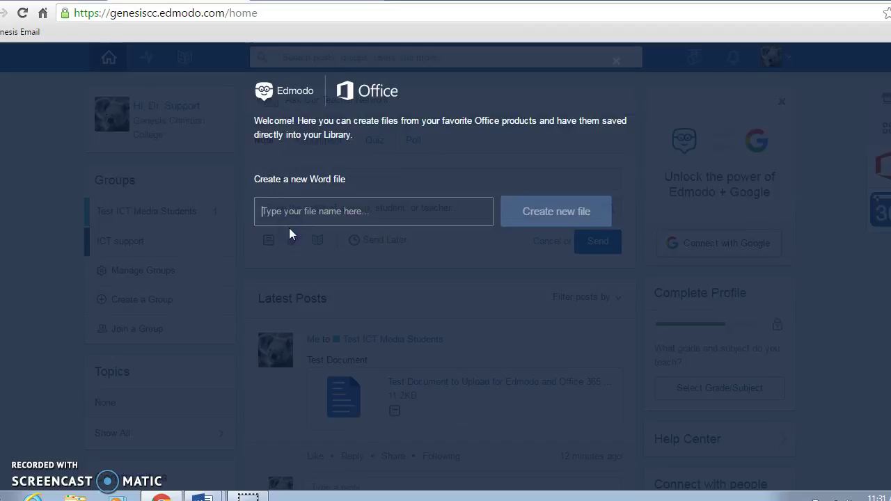
click(306, 217)
text(Edmodo Test Word)
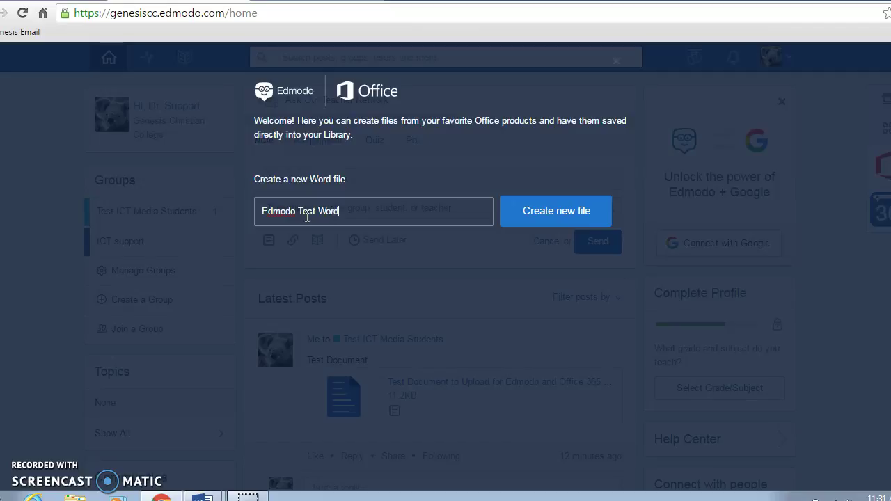
click(527, 213)
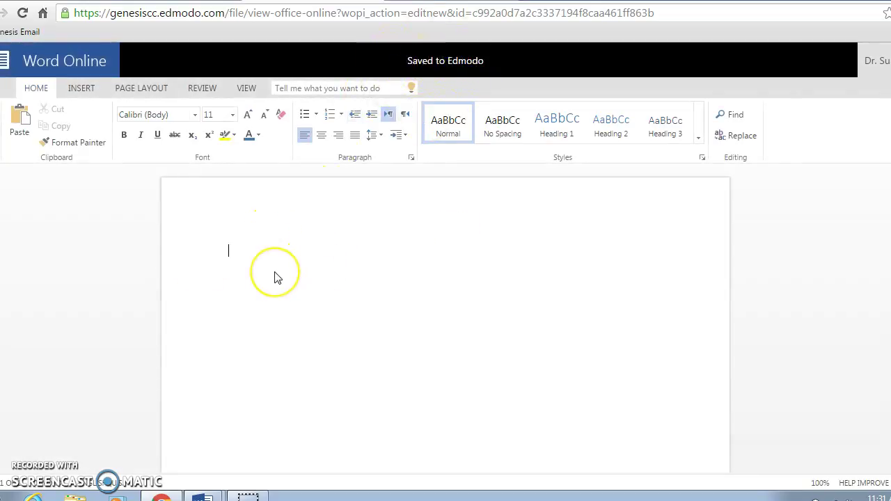
Step: Type 'This is an autoatic saved file. Further Cahnges.' and check the document's save options
text(This is an autoat)
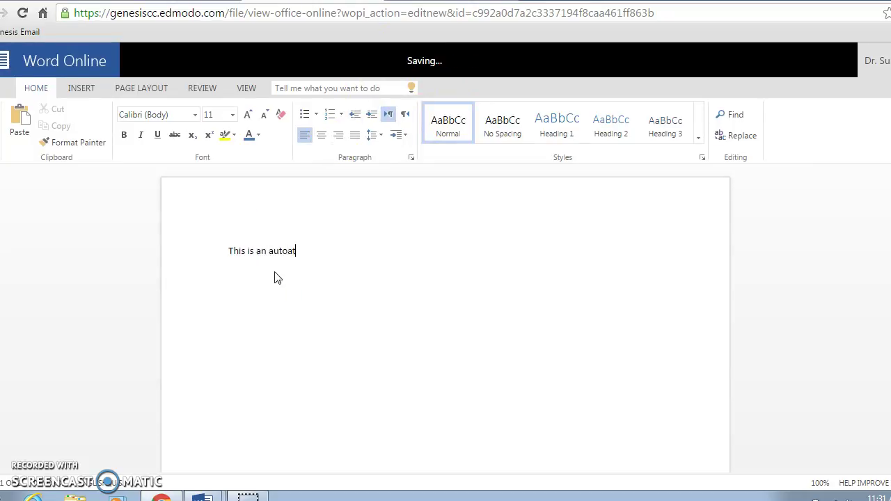
text(ic saved file.)
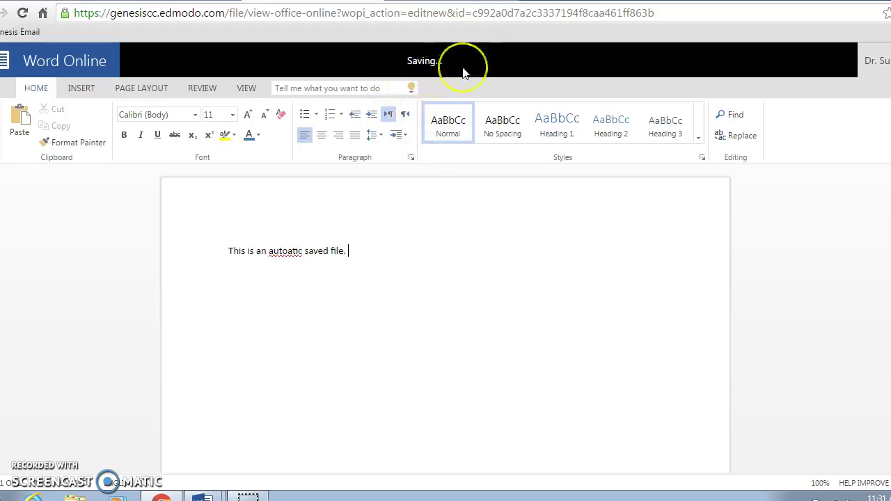
mouse_move(465, 73)
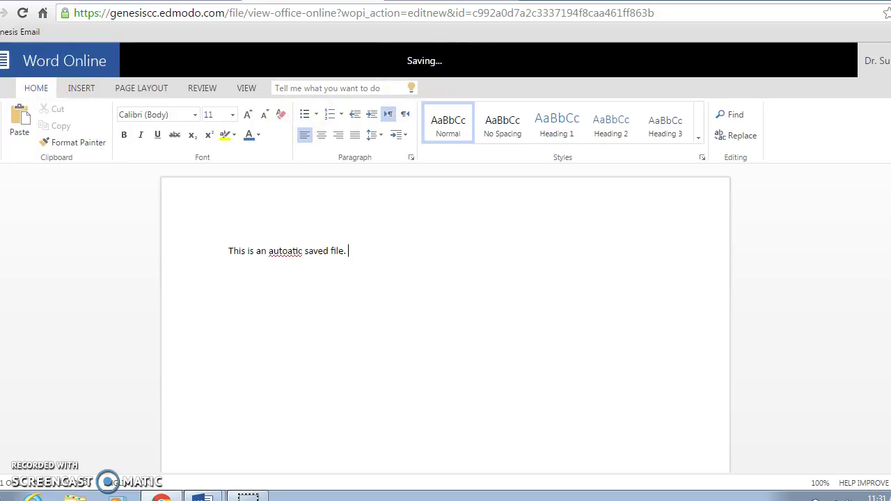
click(3, 60)
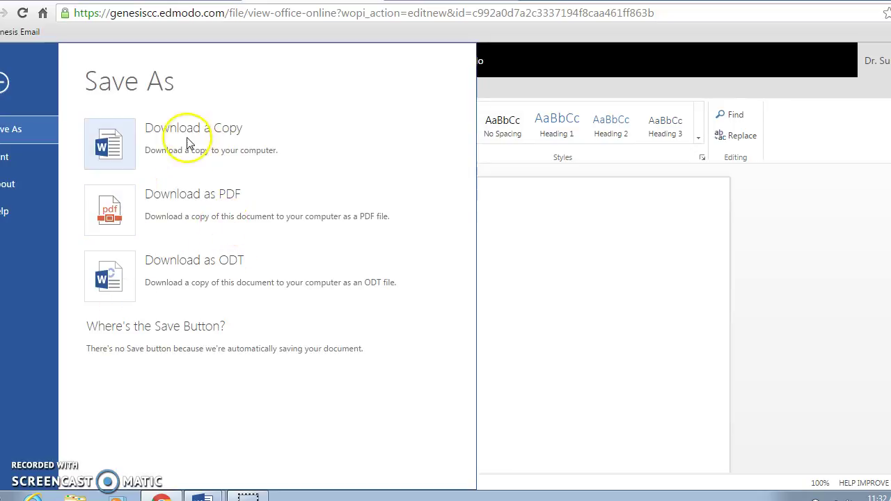
click(4, 82)
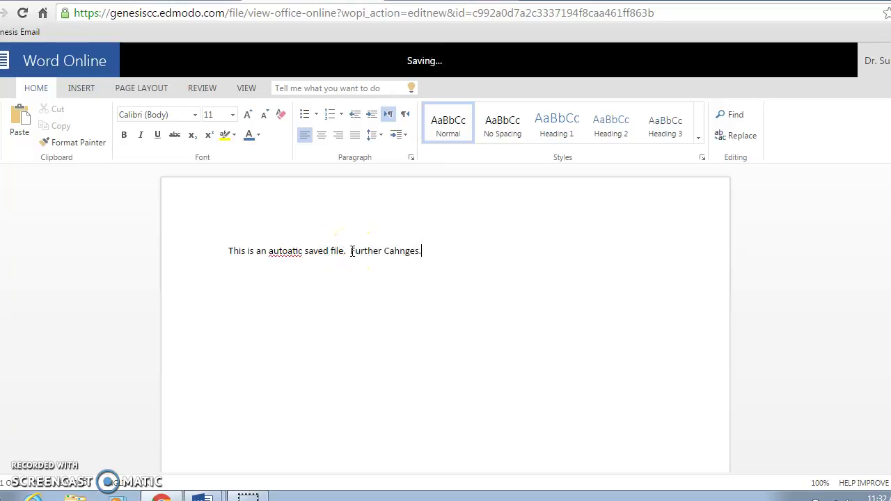
click(440, 259)
Step: Correct the misspelled 'Cahnges' to 'Changes' in the document
drag(405, 250, 404, 252)
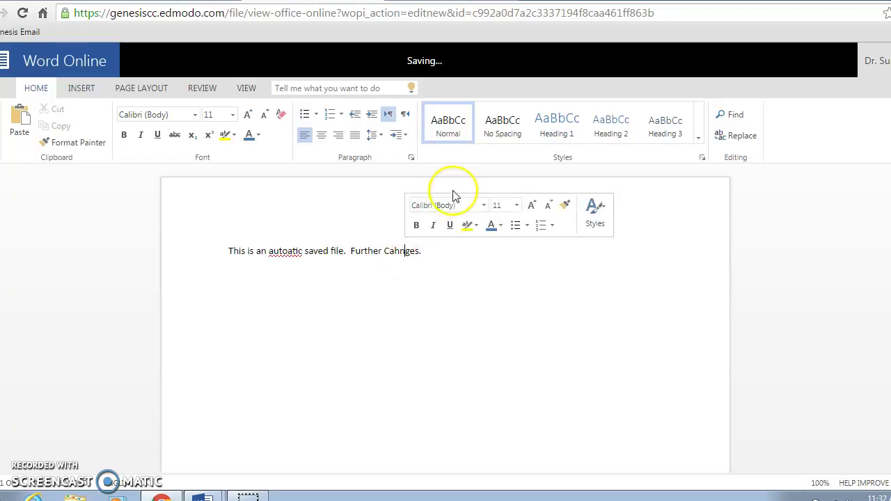
click(401, 254)
key(BackSpace)
key(BackSpace)
text(n)
Step: Replace 'autoatic' with the suggestion 'automatic' and return to the Edmodo home page
right_click(295, 253)
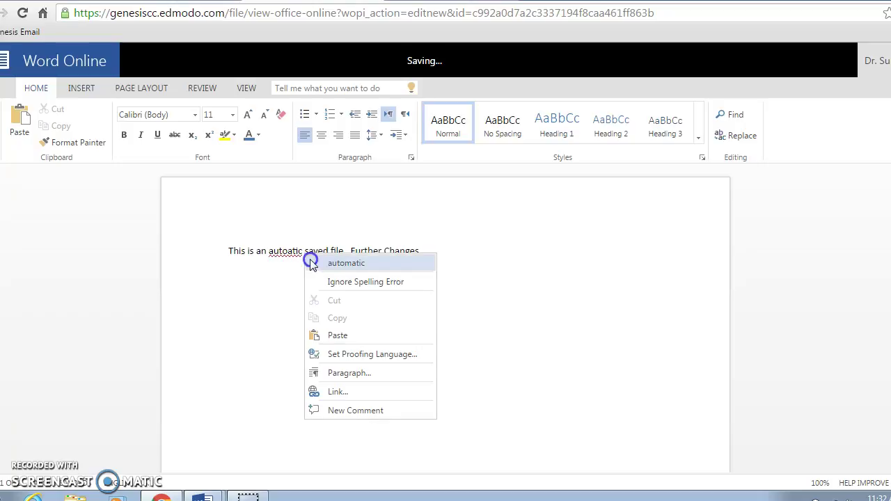
click(312, 264)
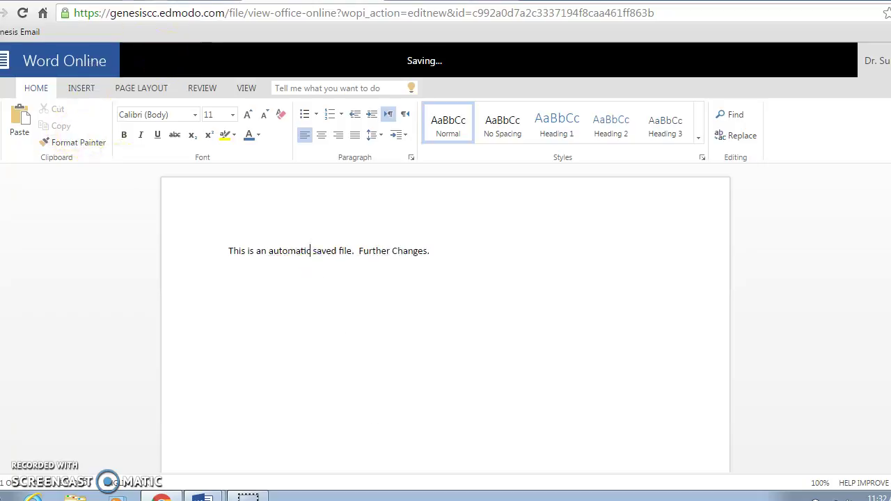
click(178, 1)
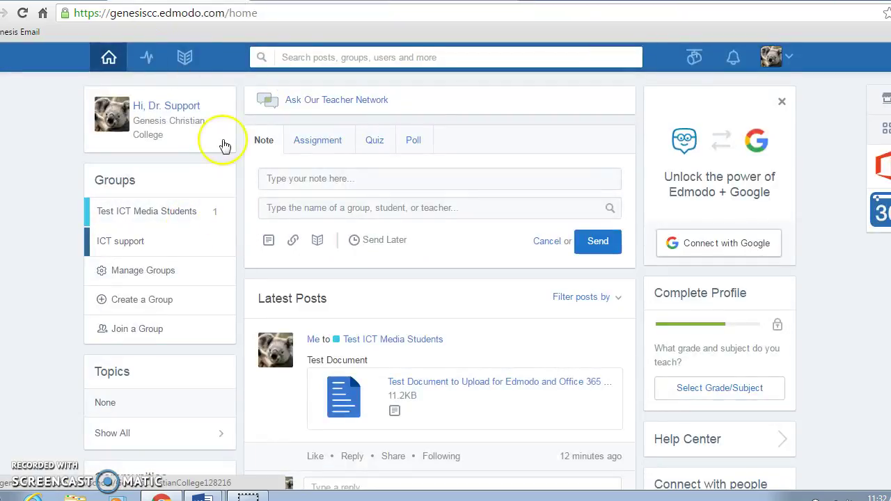
Step: Open Edmodo Test Word.docx from the Library to verify its text, then list OneDrive files
click(185, 62)
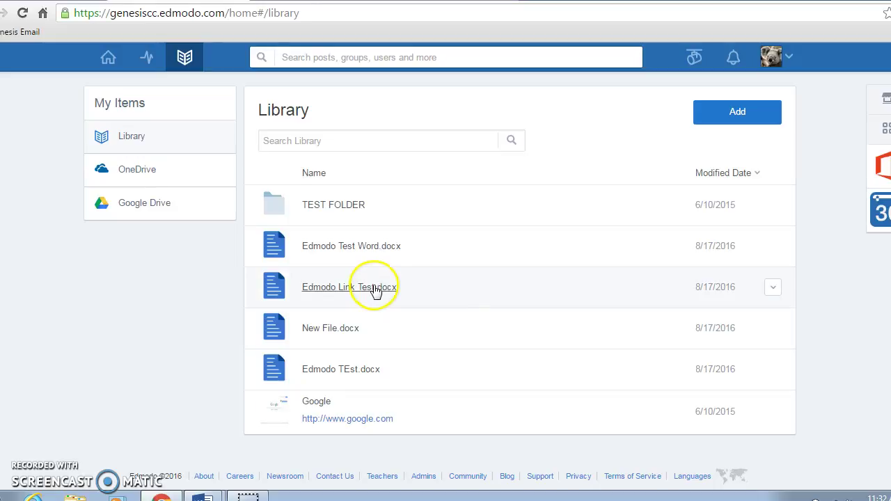
click(349, 247)
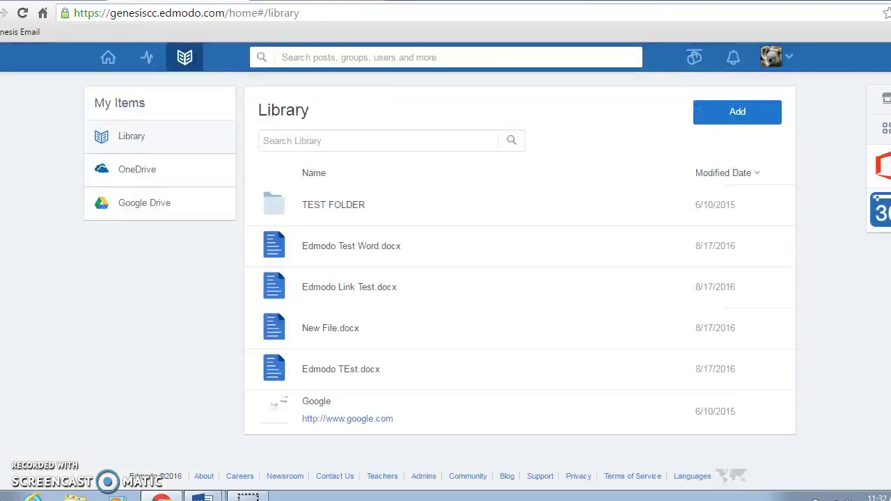
click(346, 252)
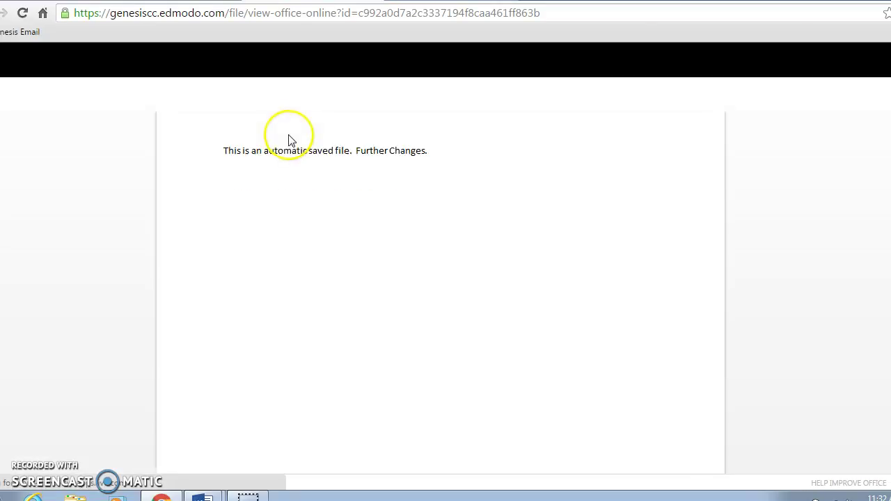
key(alt+Left)
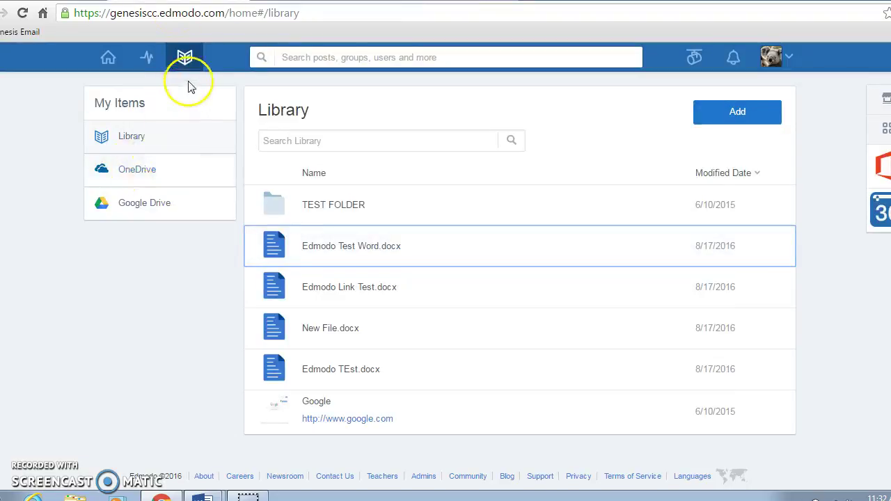
click(140, 178)
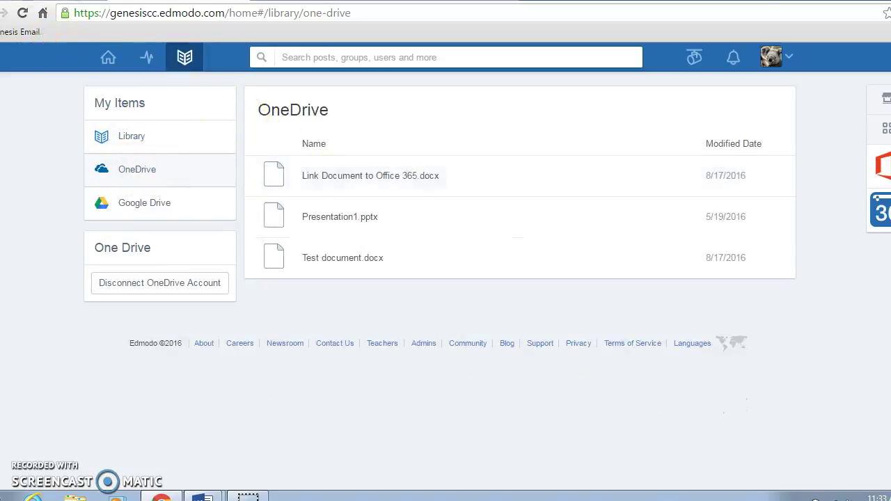
Step: Open the Office 365 tile on the school intranet, then go back to the Edmodo home feed
key(ctrl+w)
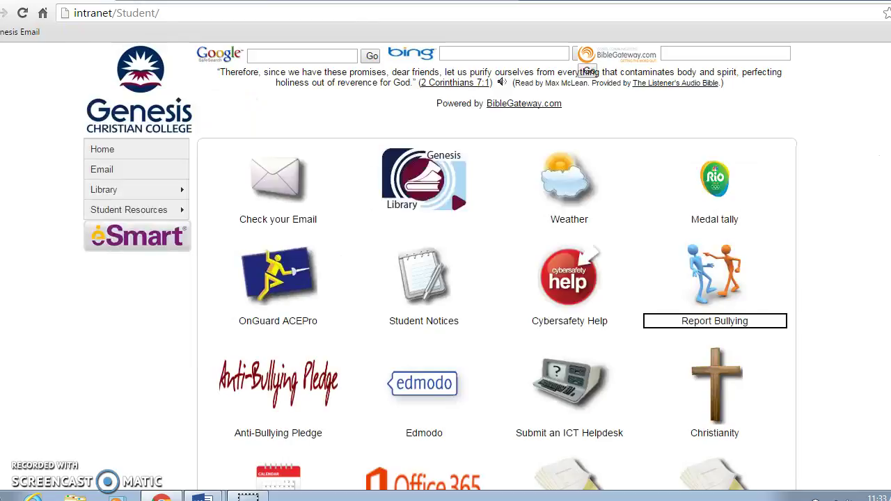
click(413, 480)
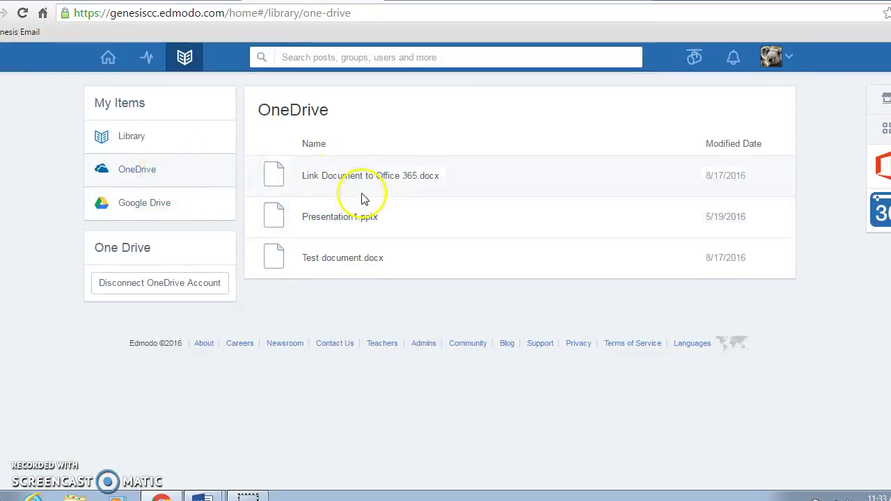
click(119, 63)
click(112, 64)
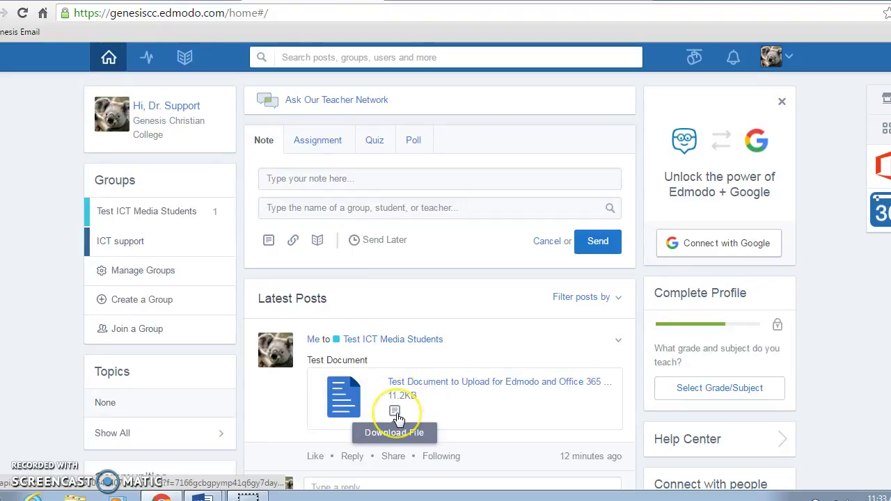
Step: Open the Test Document attachment for editing in Word Online and add a 'My changes' line
click(436, 383)
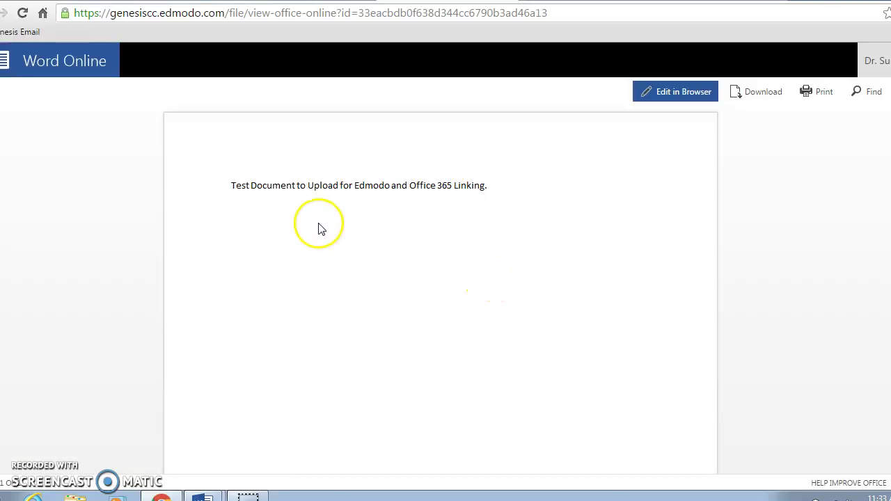
click(650, 94)
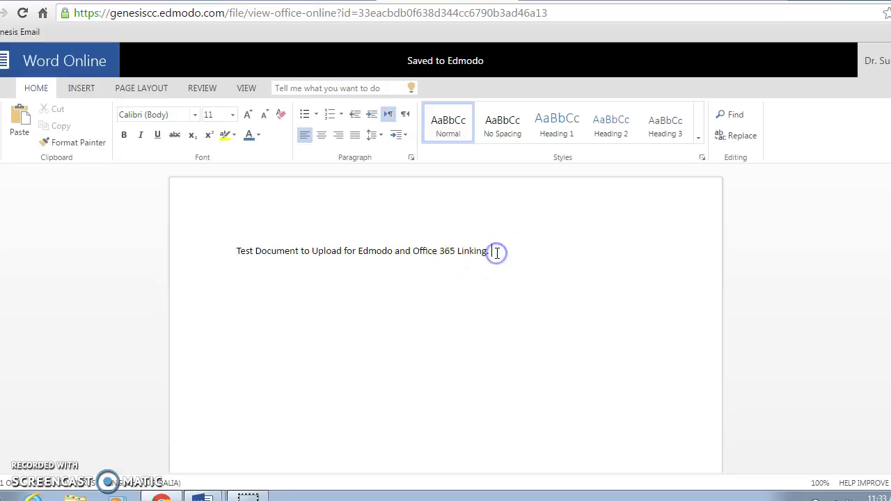
key(Return)
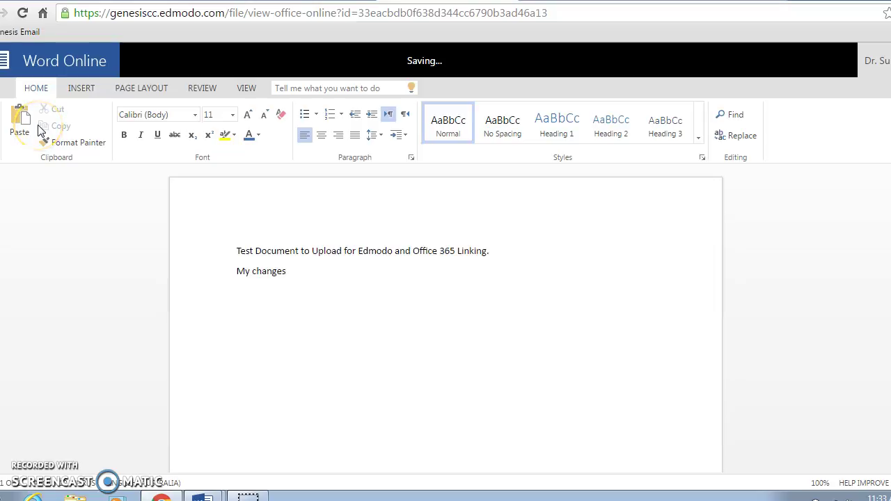
mouse_move(446, 78)
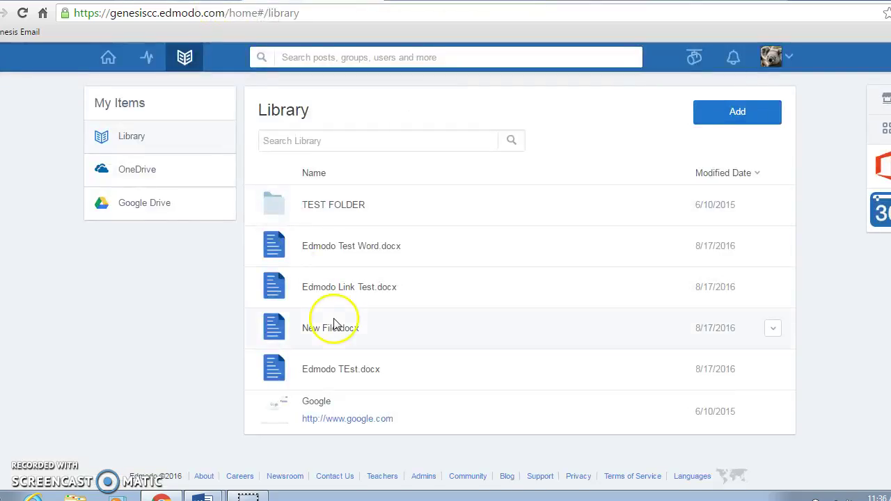
Step: Open OneDrive under My Items to list the linked account's files
click(137, 172)
click(155, 177)
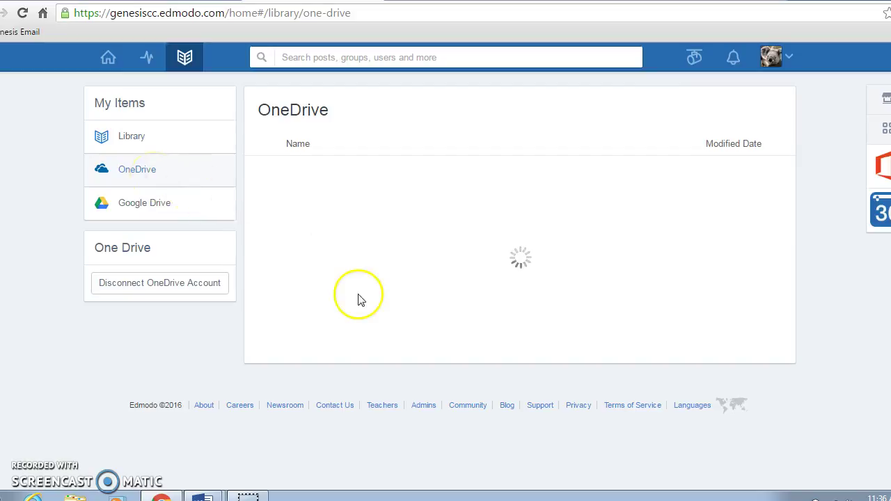